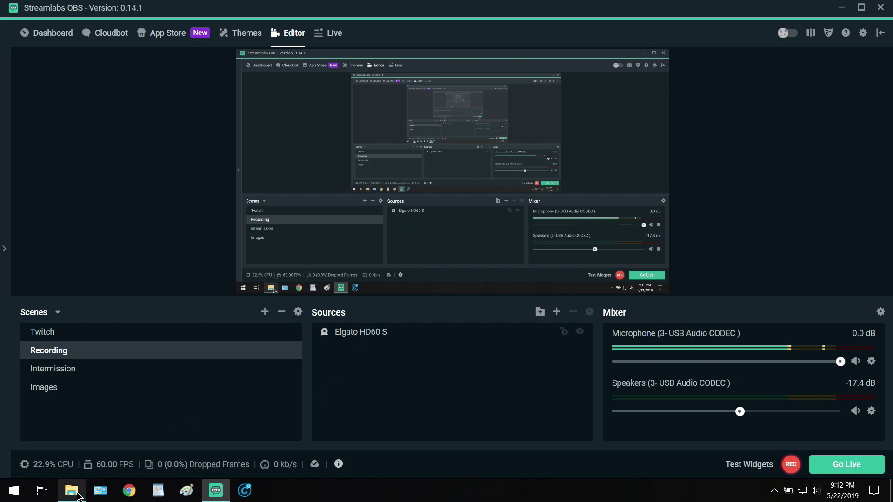
Switch to File Explorer to check the recordings in the Video Projects folder, then close that window.
{"action": "mouse_move", "coordinate": [78, 495]}
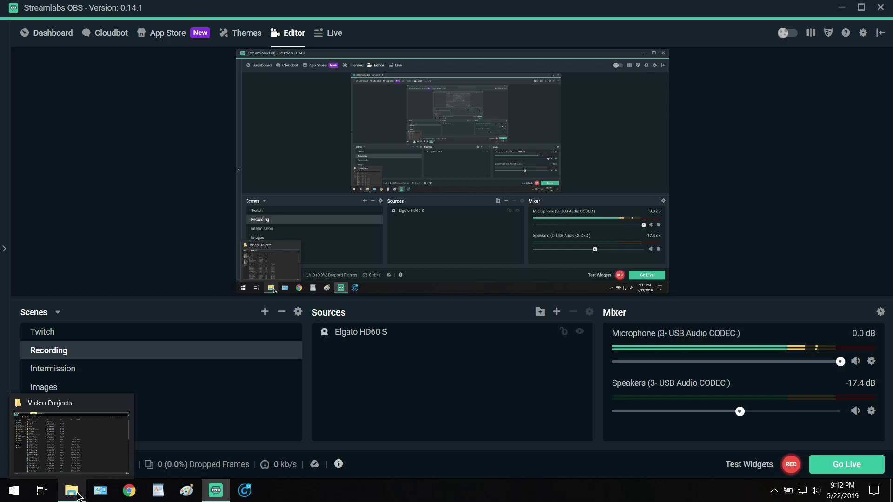
{"action": "left_click", "coordinate": [78, 496]}
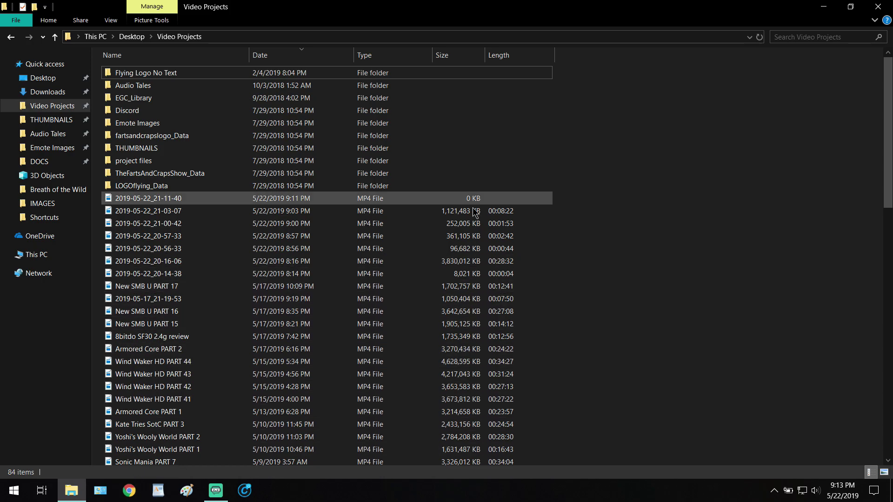
{"action": "left_click", "coordinate": [876, 6]}
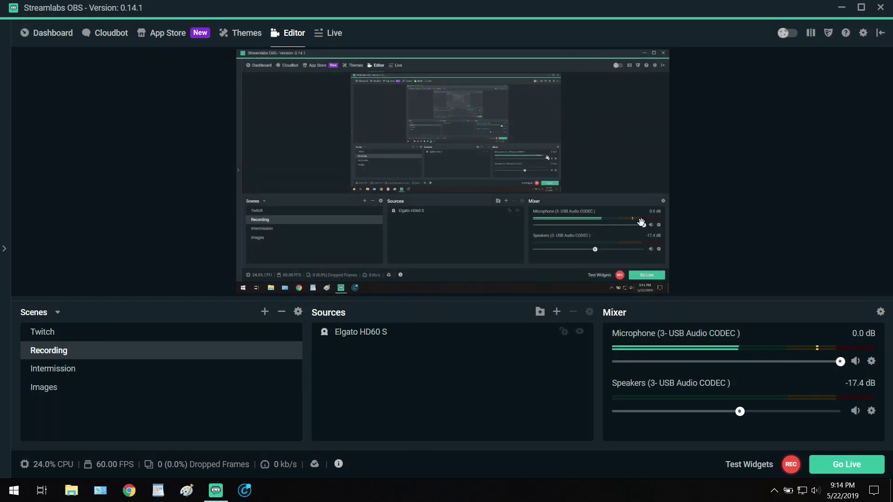
Open the properties of the Elgato HD60 S source and choose Game Capture HD60 S (Video) (#01) as its device.
{"action": "left_click", "coordinate": [373, 333]}
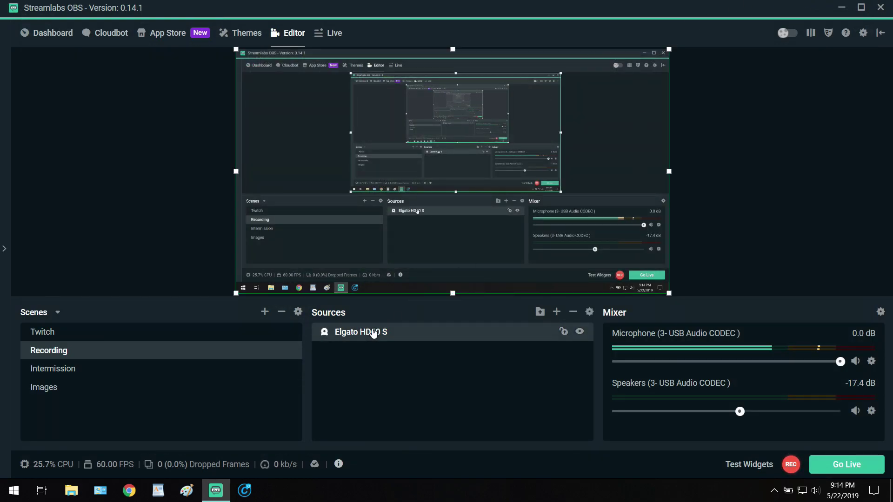
{"action": "right_click", "coordinate": [373, 333]}
{"action": "left_click", "coordinate": [411, 301]}
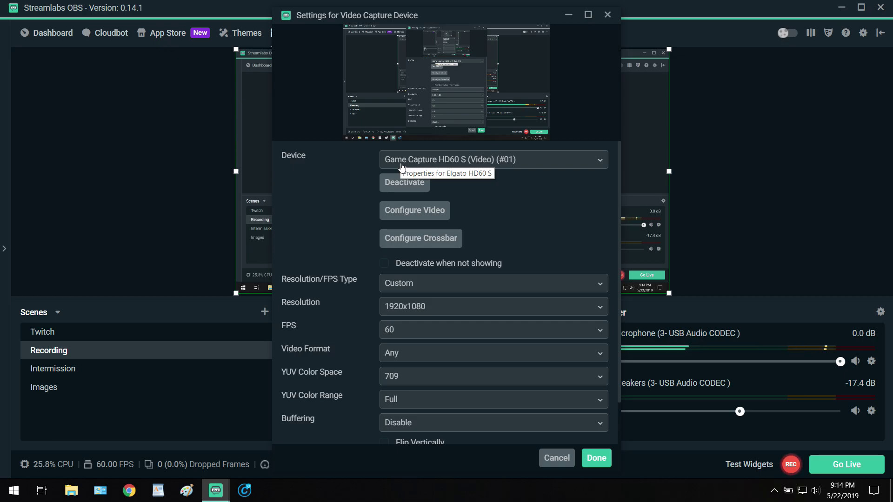
{"action": "left_click", "coordinate": [502, 164]}
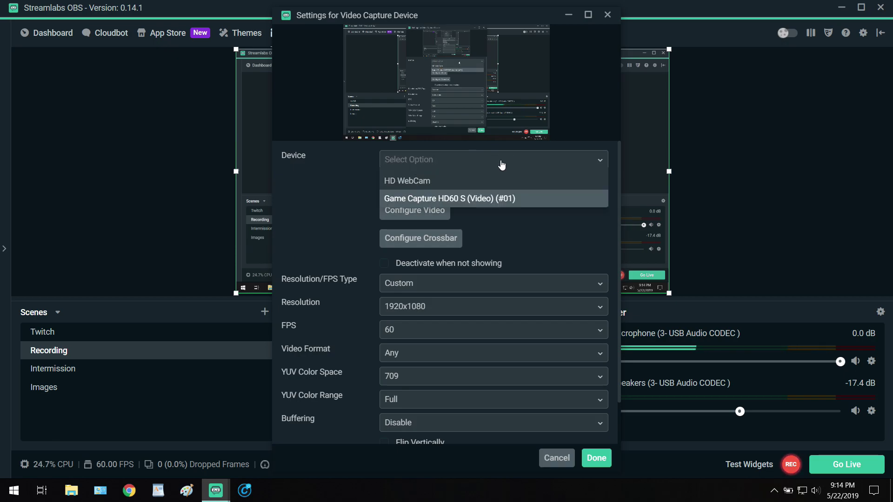
{"action": "left_click", "coordinate": [472, 200]}
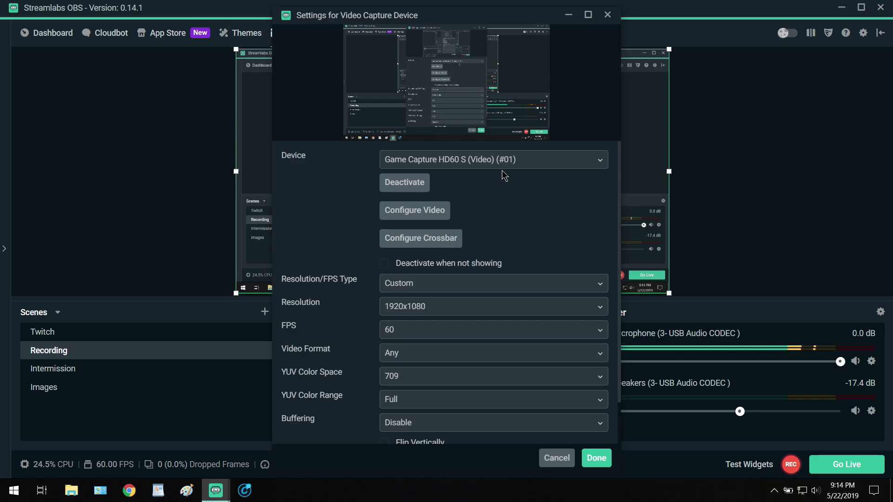
Inspect the capture device's custom, Video Decoder and Video Proc Amp properties in its video configuration, then close them.
{"action": "left_click", "coordinate": [432, 213]}
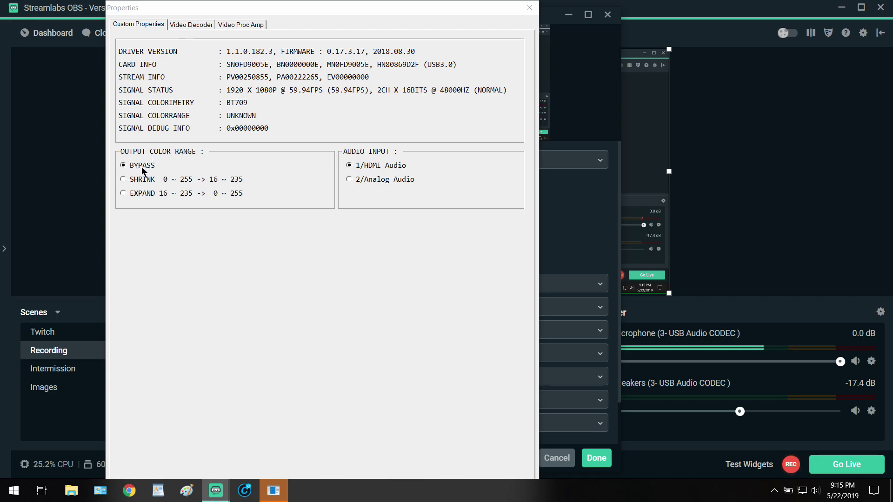
{"action": "left_click", "coordinate": [206, 25]}
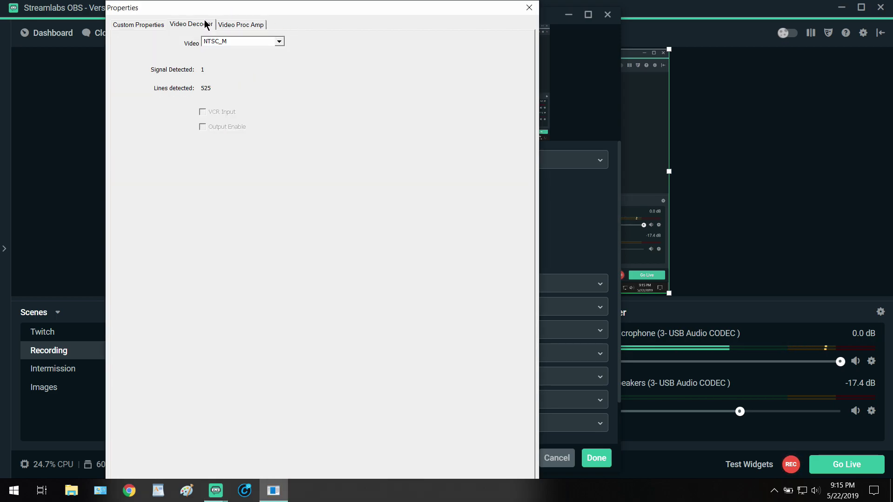
{"action": "left_click", "coordinate": [227, 25]}
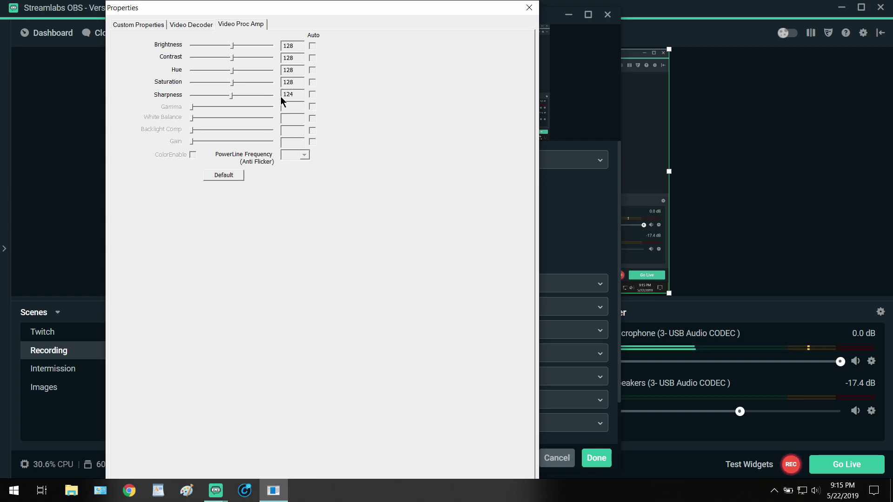
{"action": "left_click", "coordinate": [529, 7]}
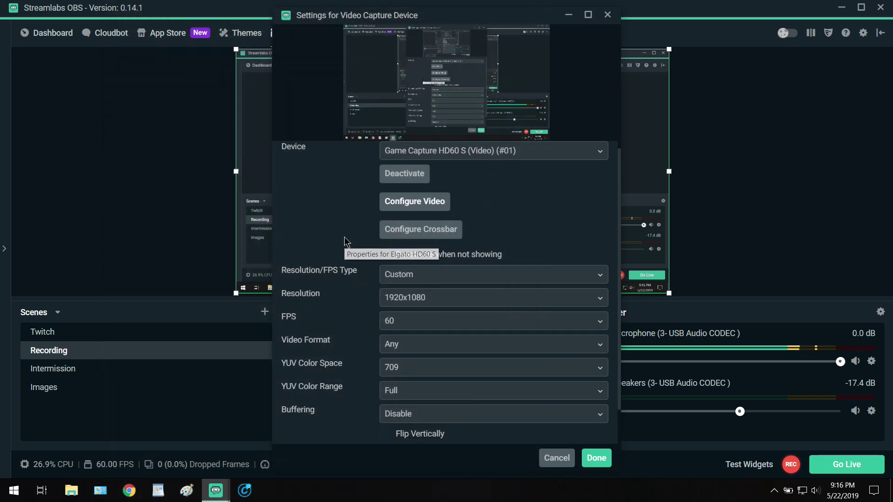
Check the available resolutions and remaining options of the video capture device, then finish with its settings.
{"action": "scroll", "coordinate": [346, 240], "scroll_direction": "down", "scroll_amount": 1}
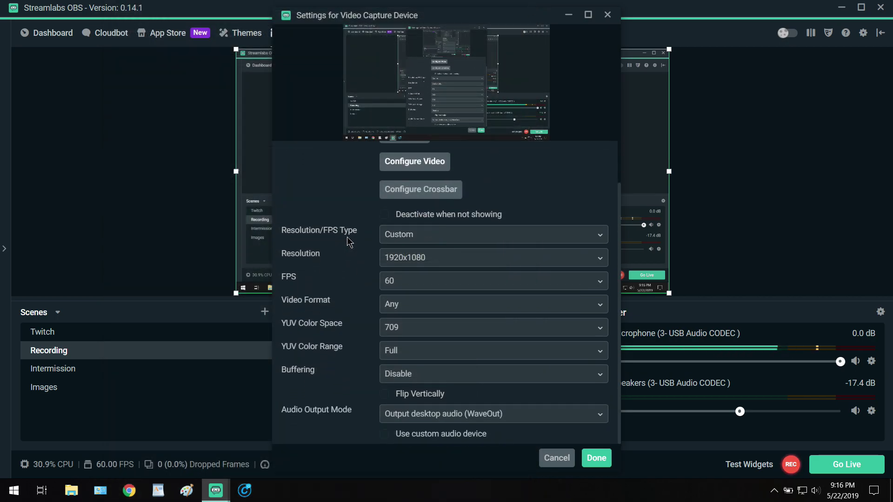
{"action": "left_click", "coordinate": [430, 259]}
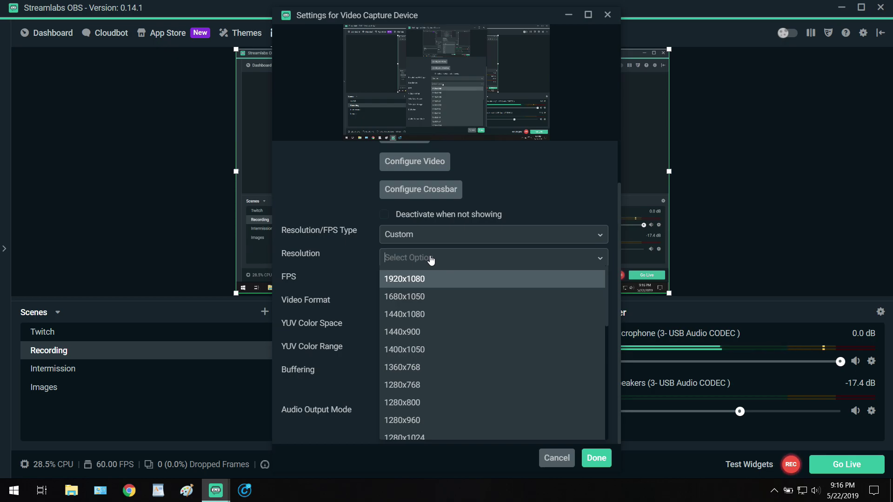
{"action": "scroll", "coordinate": [406, 437], "scroll_direction": "down", "scroll_amount": 1}
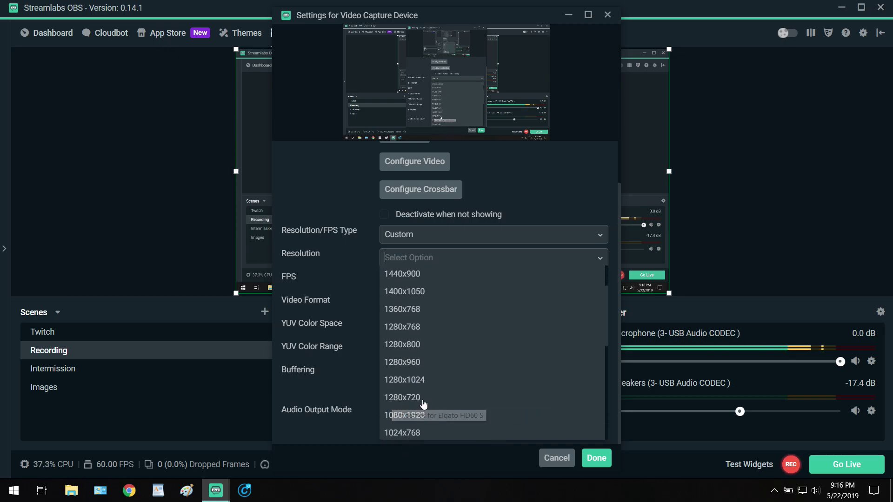
{"action": "left_click", "coordinate": [313, 191]}
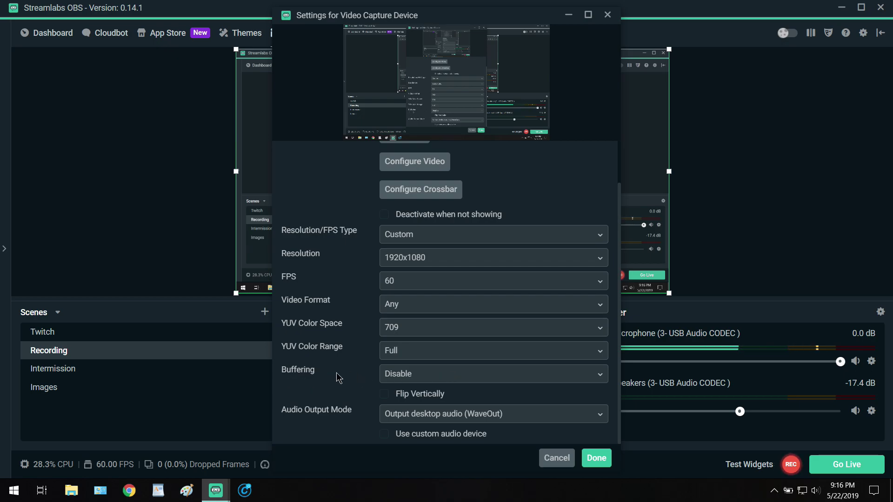
{"action": "left_click", "coordinate": [597, 458]}
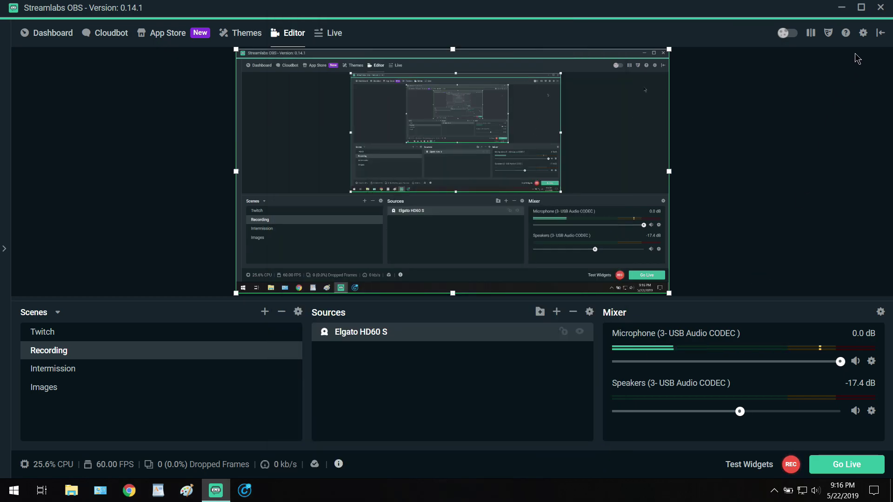
Open the program settings and review the Advanced and Video categories.
{"action": "left_click", "coordinate": [862, 36]}
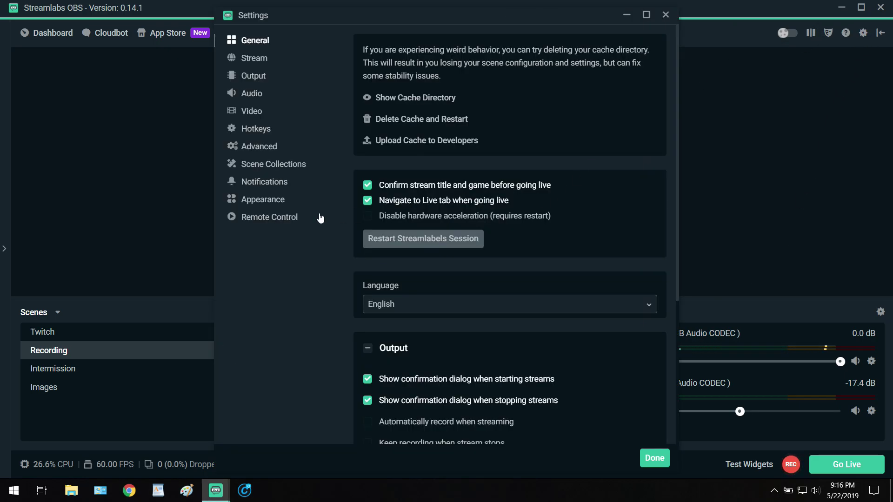
{"action": "left_click", "coordinate": [262, 151]}
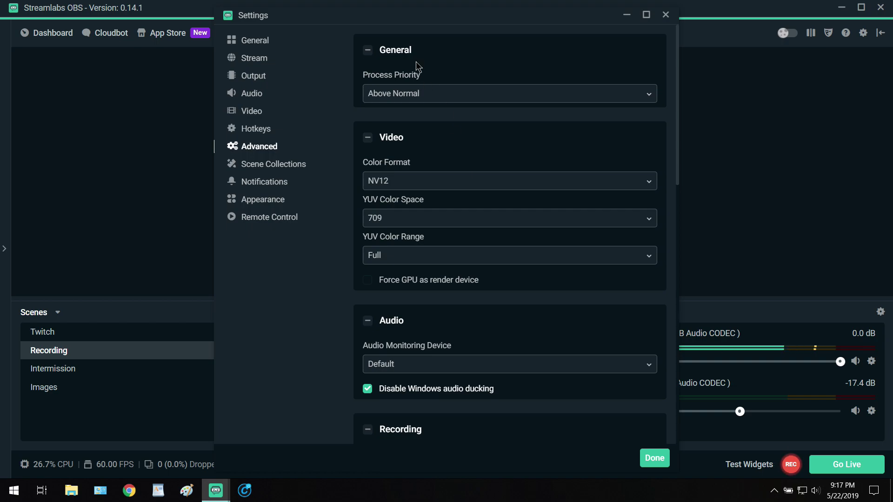
{"action": "left_click", "coordinate": [250, 115]}
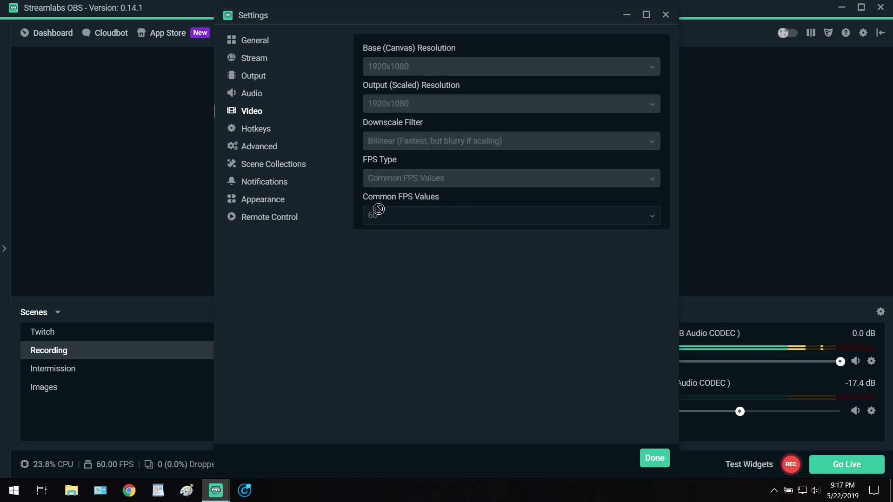
Review the recording and audio track output settings and the audio device settings, then close the settings window.
{"action": "left_click", "coordinate": [254, 77]}
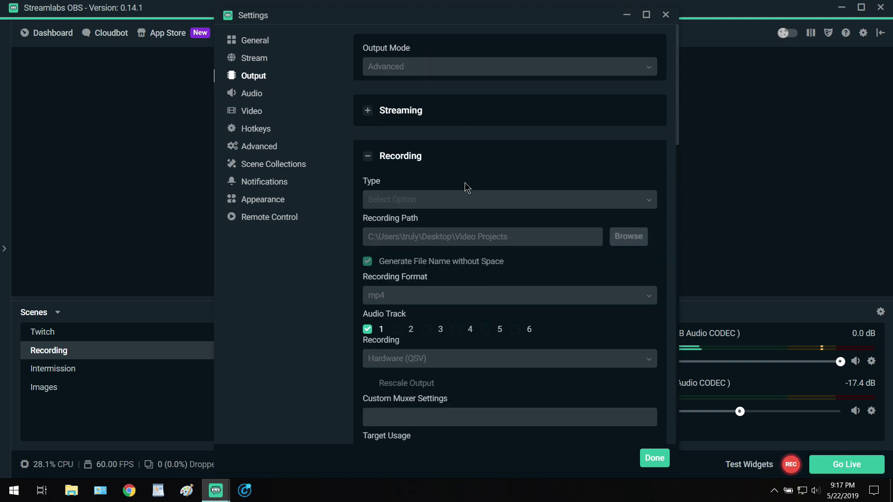
{"action": "scroll", "coordinate": [465, 182], "scroll_direction": "down", "scroll_amount": 3}
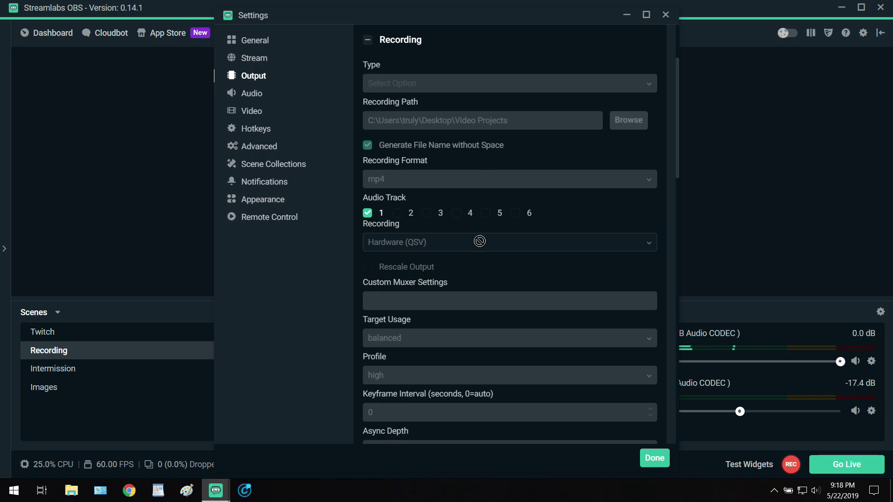
{"action": "scroll", "coordinate": [480, 241], "scroll_direction": "down", "scroll_amount": 4}
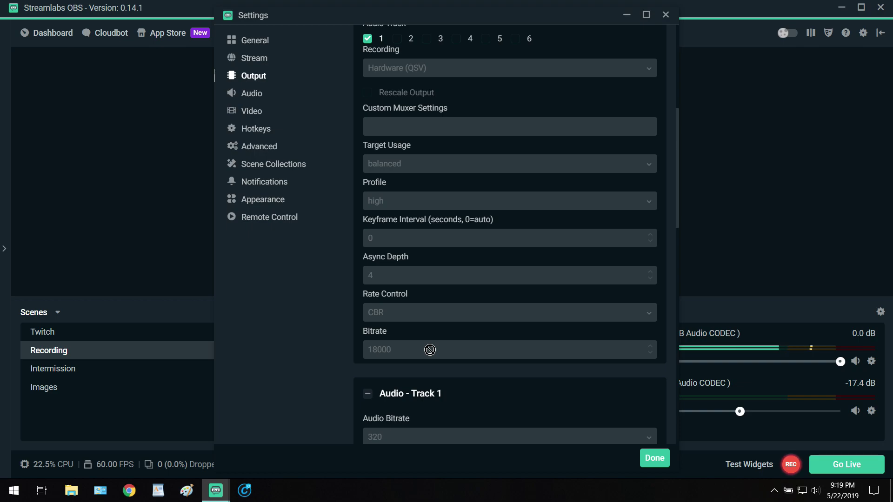
{"action": "scroll", "coordinate": [415, 398], "scroll_direction": "down", "scroll_amount": 1}
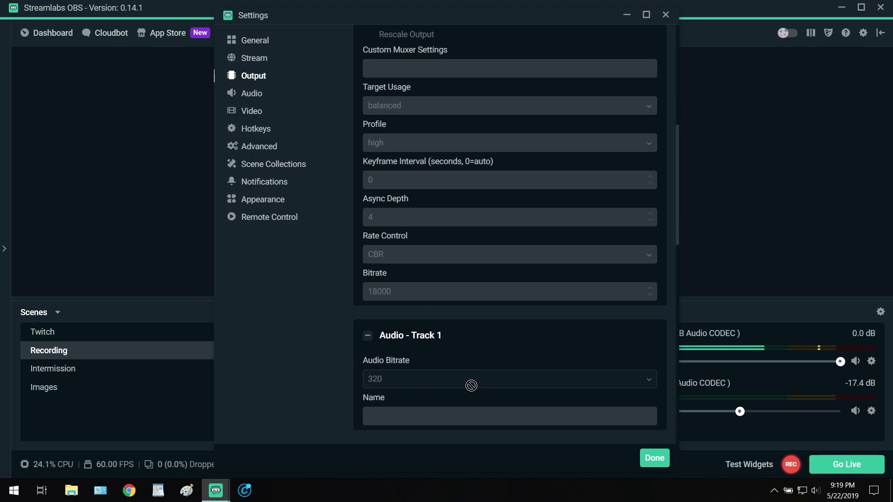
{"action": "scroll", "coordinate": [470, 382], "scroll_direction": "down", "scroll_amount": 2}
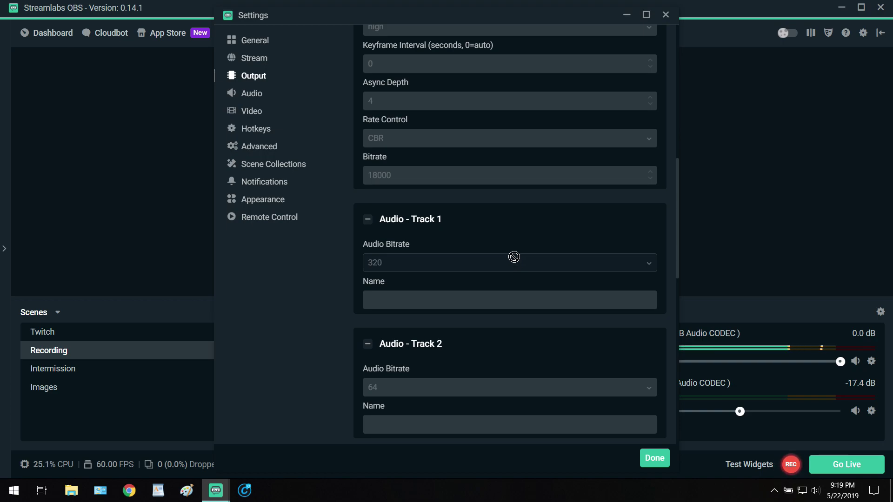
{"action": "left_click", "coordinate": [249, 96]}
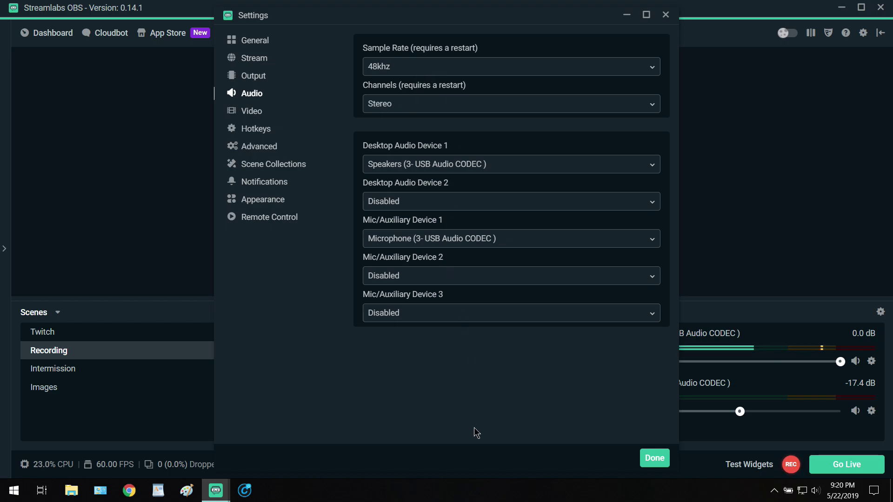
{"action": "left_click", "coordinate": [657, 465]}
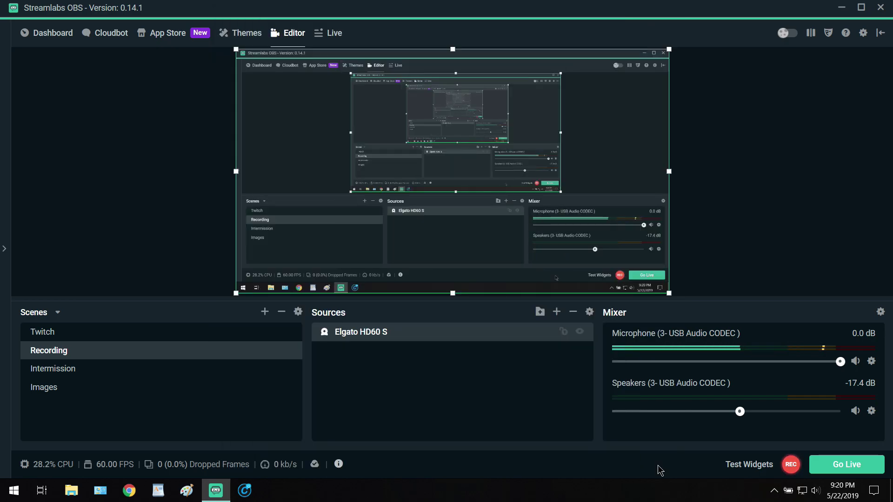
Open the Windows Sound settings and show the properties of the 3- USB Audio CODEC recording microphone.
{"action": "right_click", "coordinate": [813, 496]}
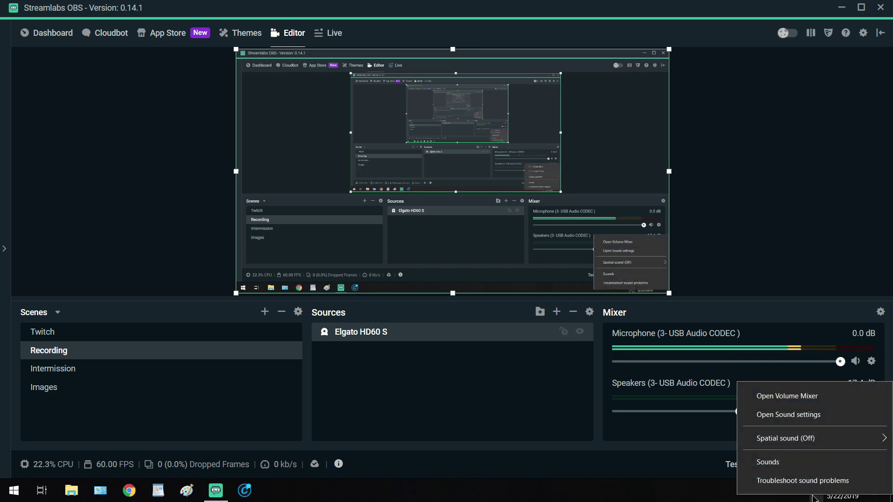
{"action": "left_click", "coordinate": [796, 467]}
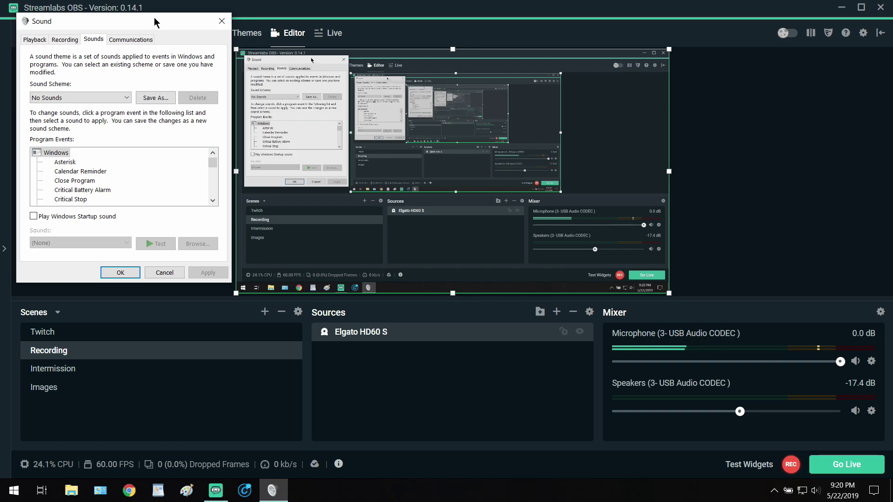
{"action": "left_click", "coordinate": [65, 41]}
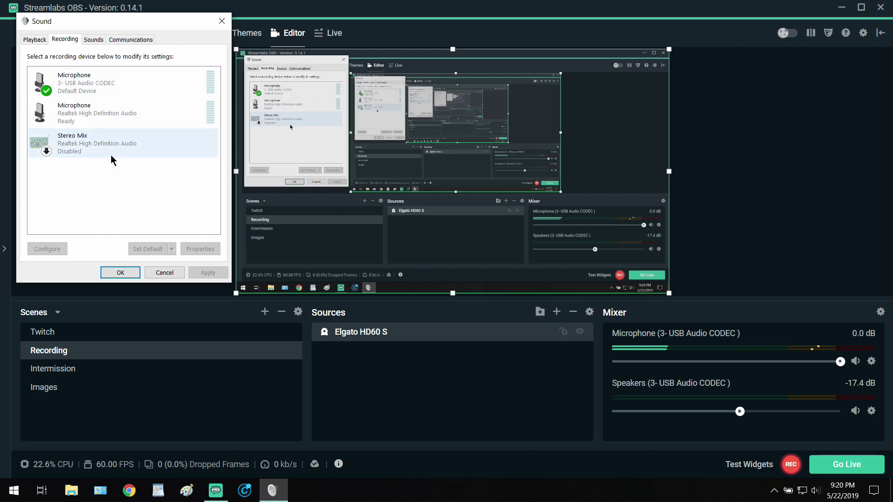
{"action": "left_click", "coordinate": [79, 92]}
{"action": "right_click", "coordinate": [79, 92]}
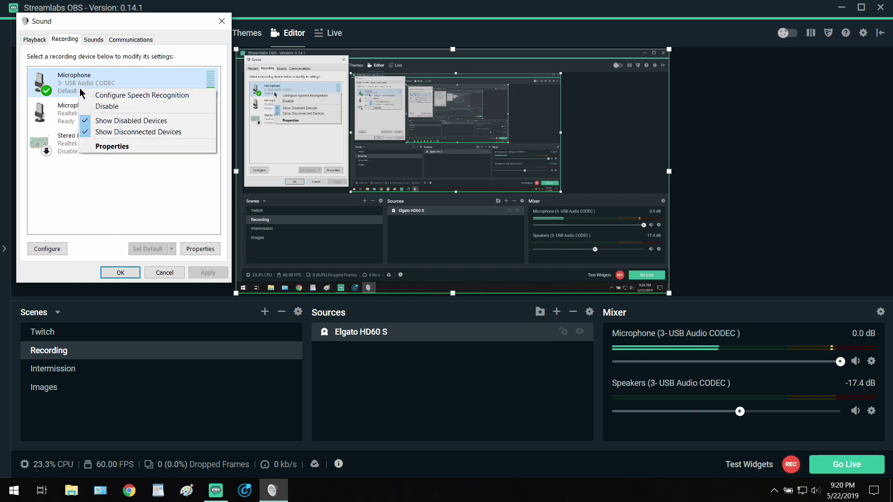
{"action": "left_click", "coordinate": [121, 146]}
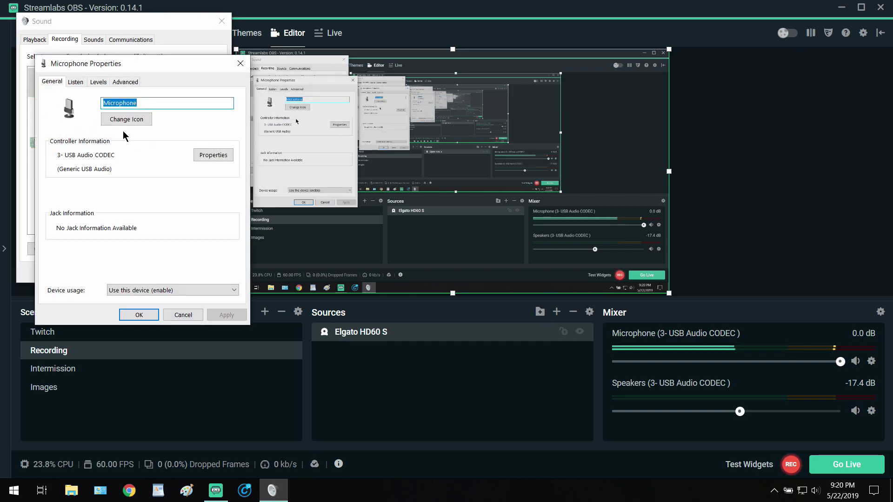
Set the microphone's default format to 2 channel, 16 bit, 48000 Hz (DVD Quality), and view its level settings.
{"action": "left_click", "coordinate": [126, 83]}
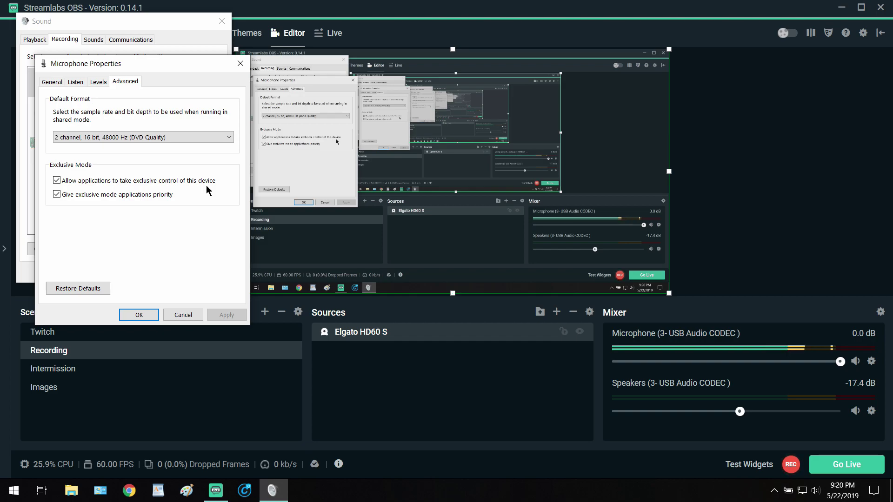
{"action": "left_click", "coordinate": [222, 136]}
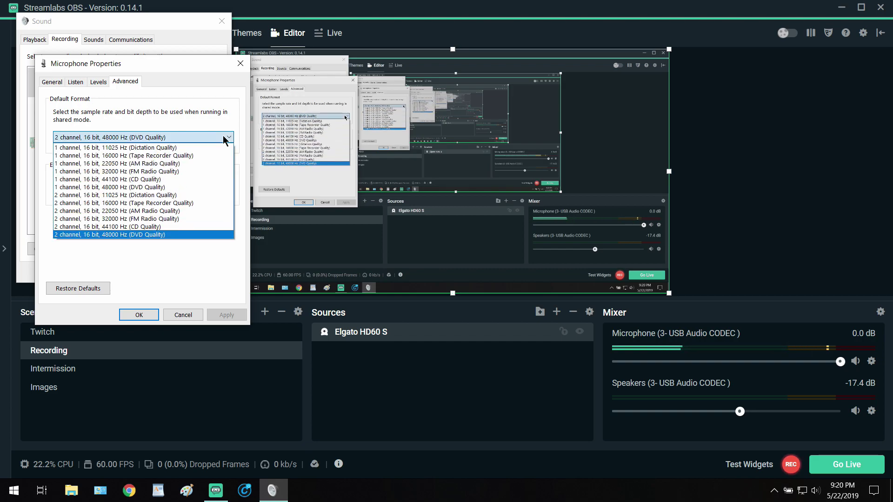
{"action": "left_click", "coordinate": [116, 235]}
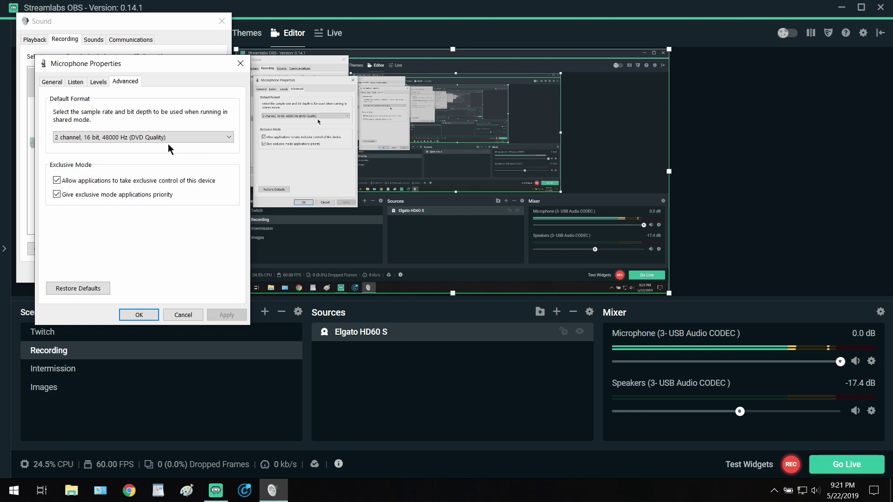
{"action": "left_click", "coordinate": [95, 82]}
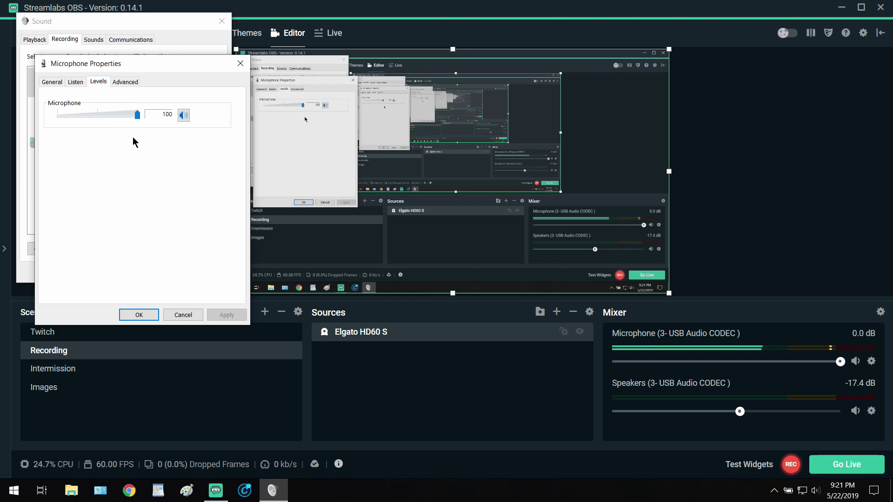
Review the microphone's listening, level and general properties.
{"action": "left_click", "coordinate": [78, 84]}
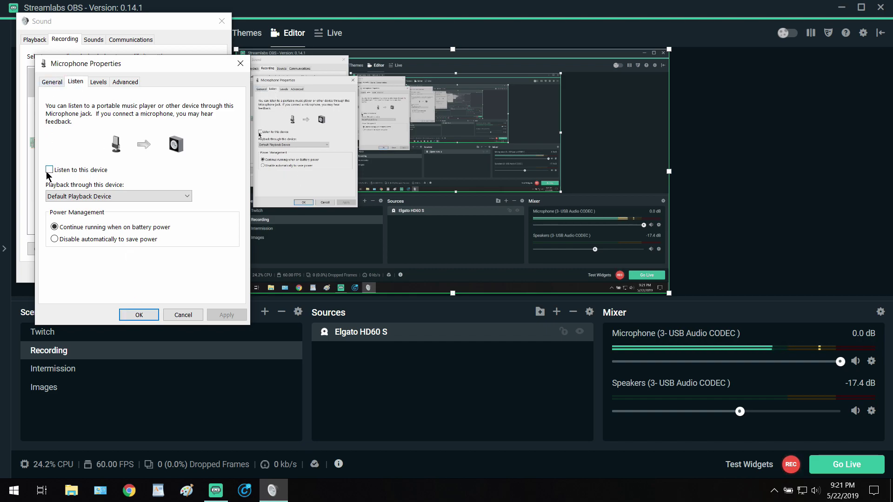
{"action": "left_click", "coordinate": [62, 82]}
{"action": "left_click", "coordinate": [98, 83]}
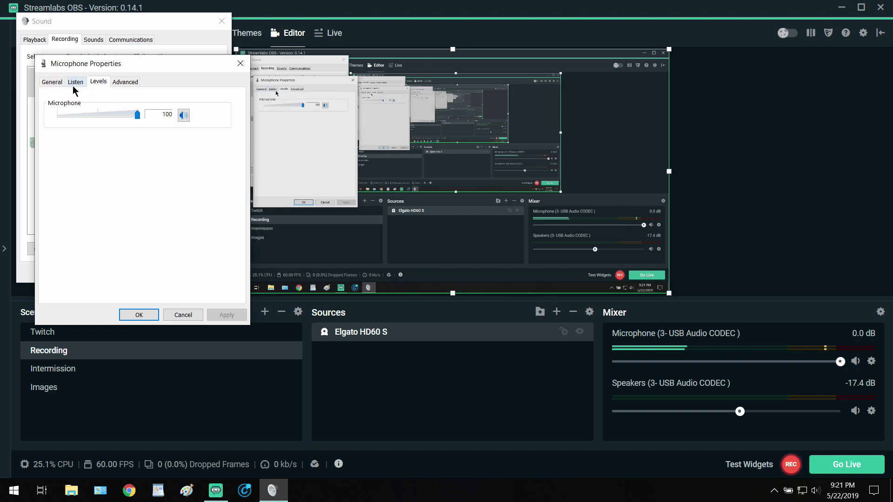
{"action": "left_click", "coordinate": [52, 86]}
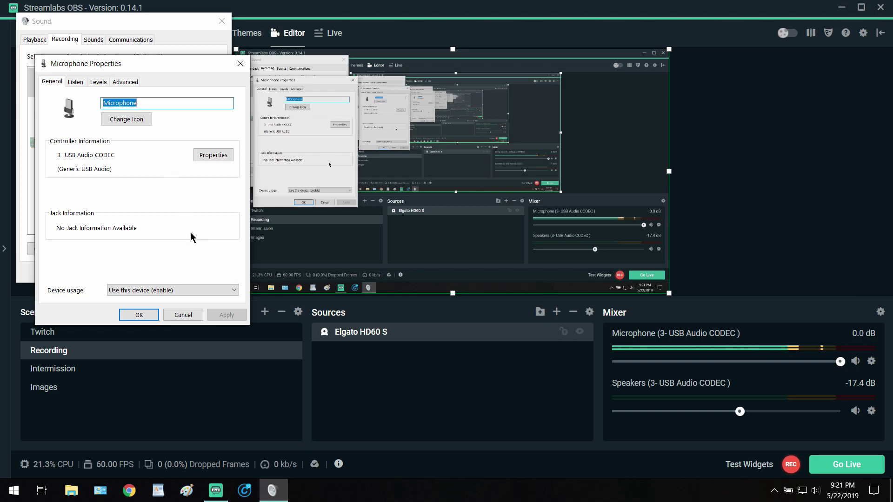
Accept and close the microphone properties and Sound settings, and deselect the Elgato HD60 S source in the Streamlabs OBS preview.
{"action": "left_click", "coordinate": [146, 316]}
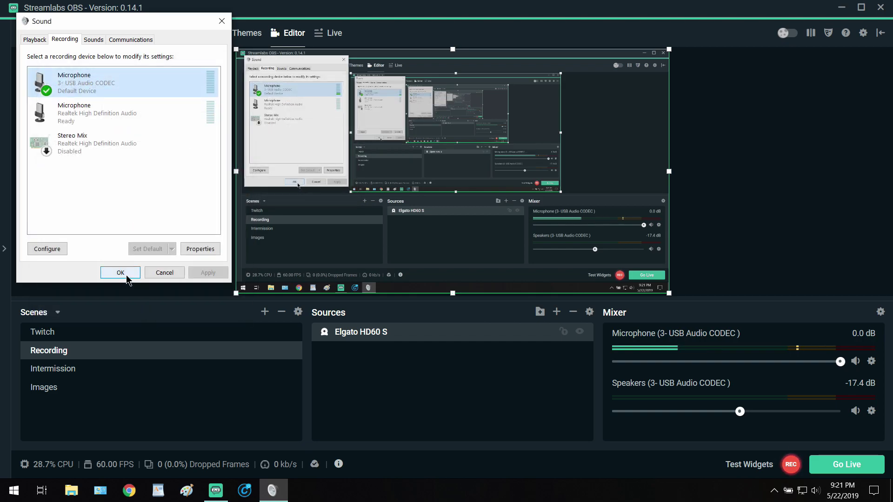
{"action": "left_click", "coordinate": [126, 276]}
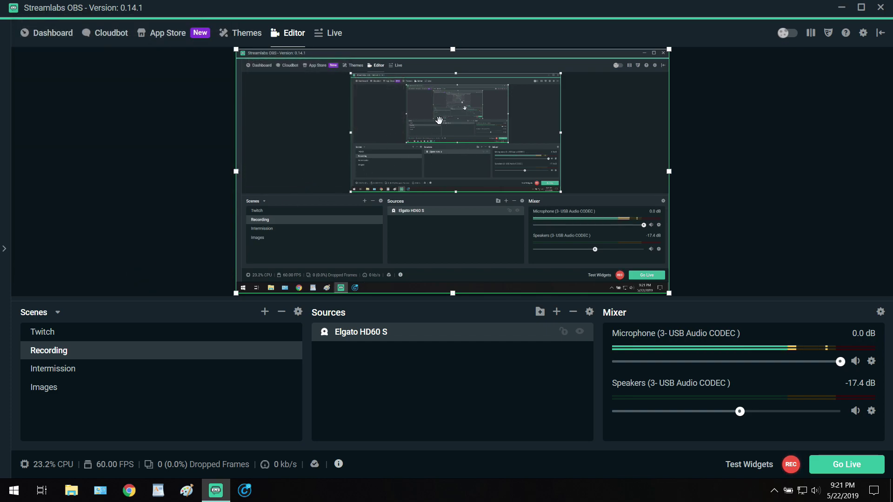
{"action": "left_click", "coordinate": [695, 165]}
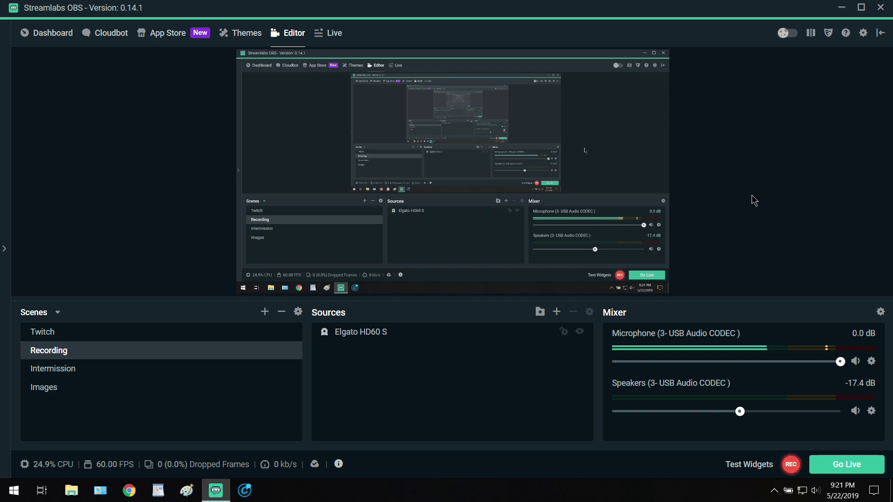